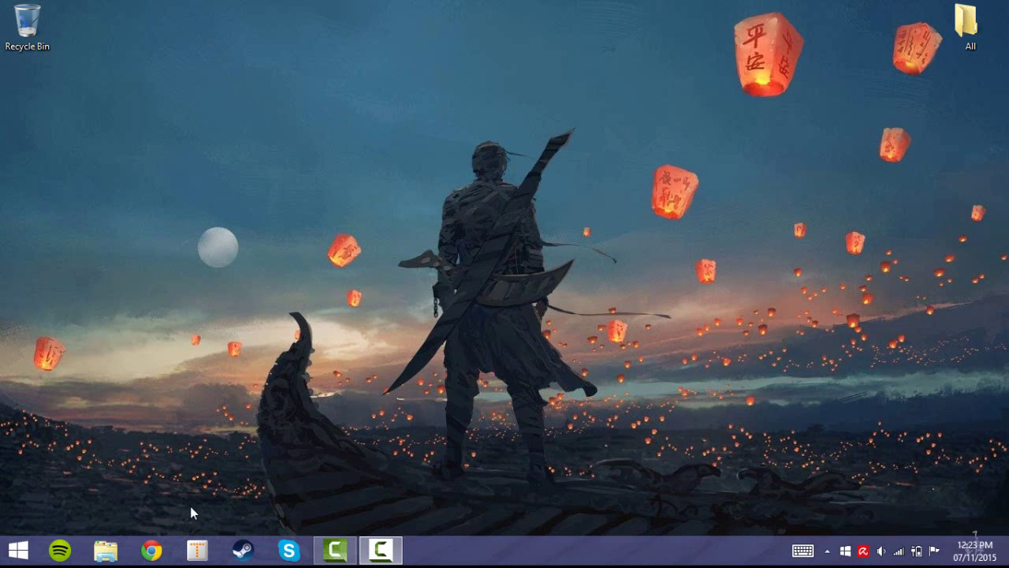
- In Chrome, search Google for 'aternos'
click(151, 551)
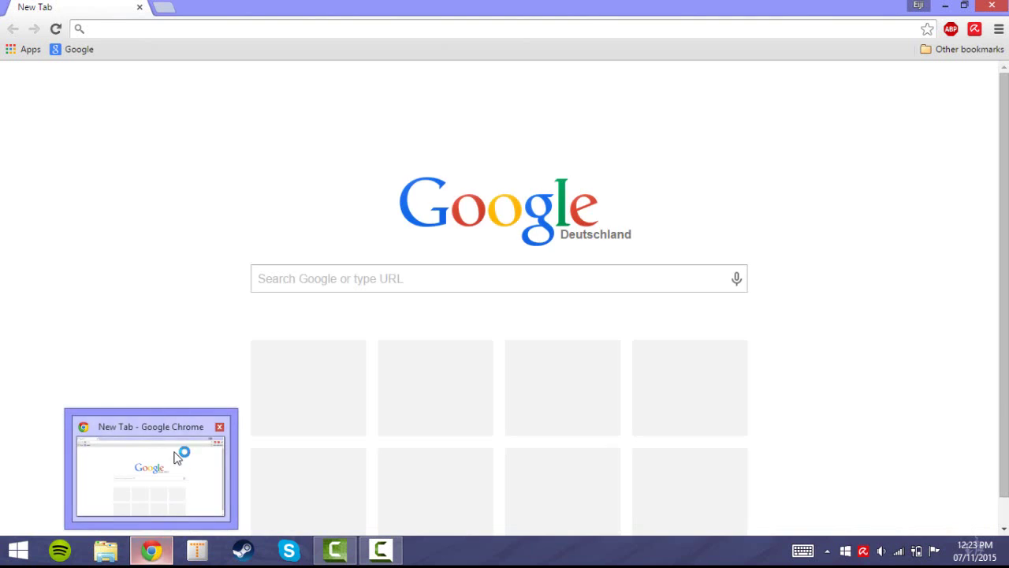
text(at)
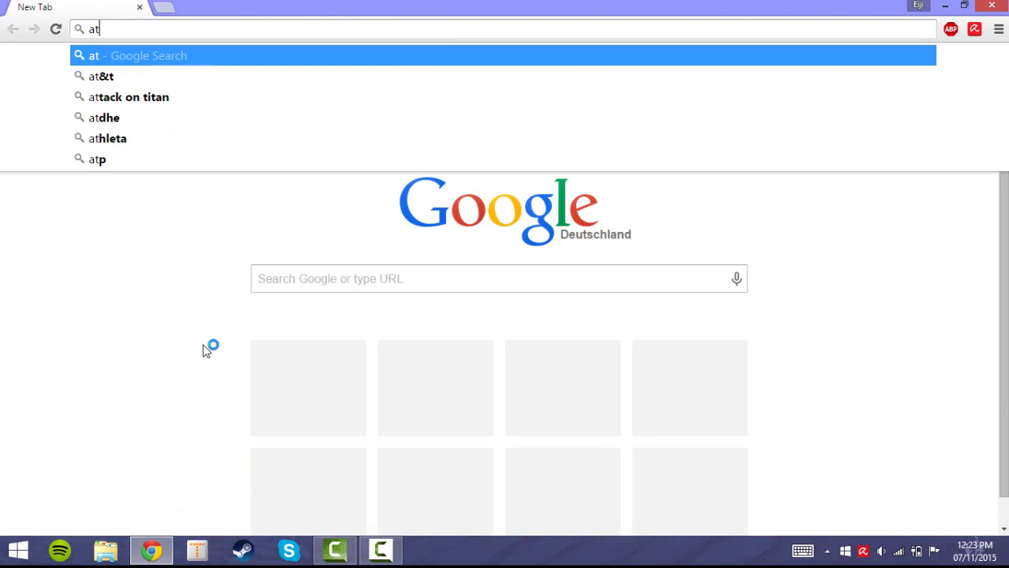
text(ernos)
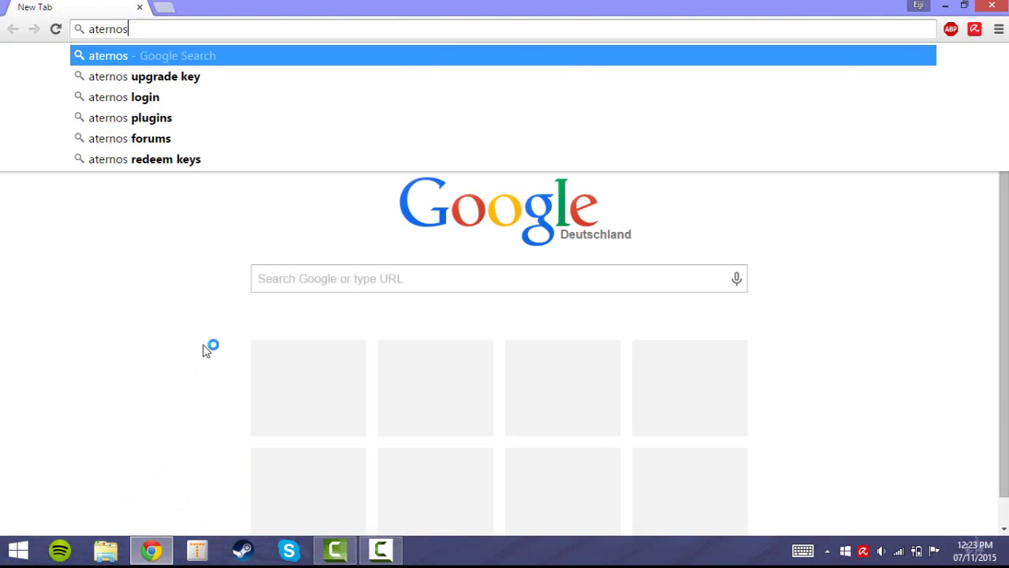
key(Return)
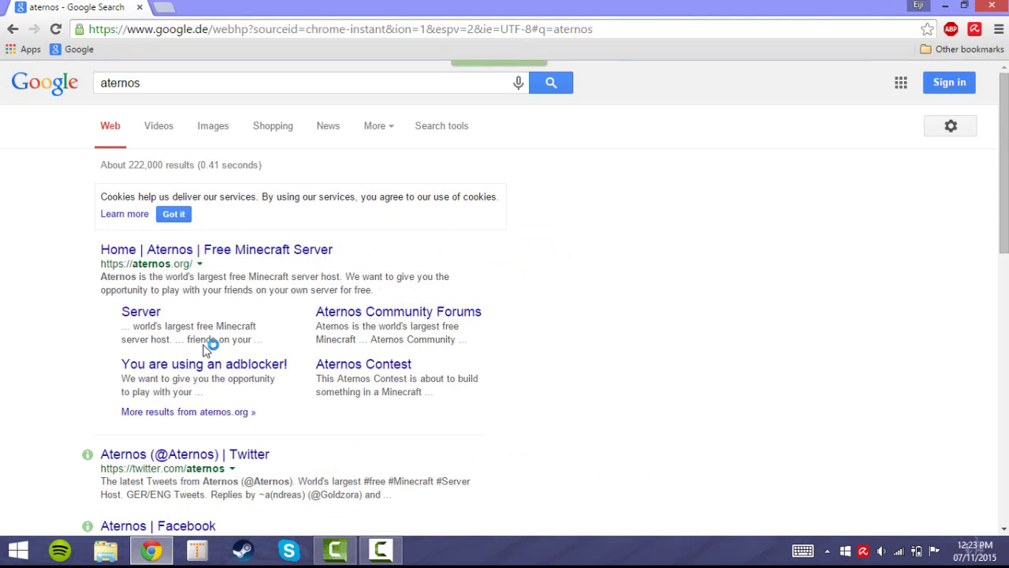
- Open aternos.org from the search results and bring up its Sign up form from the Guest menu
click(186, 252)
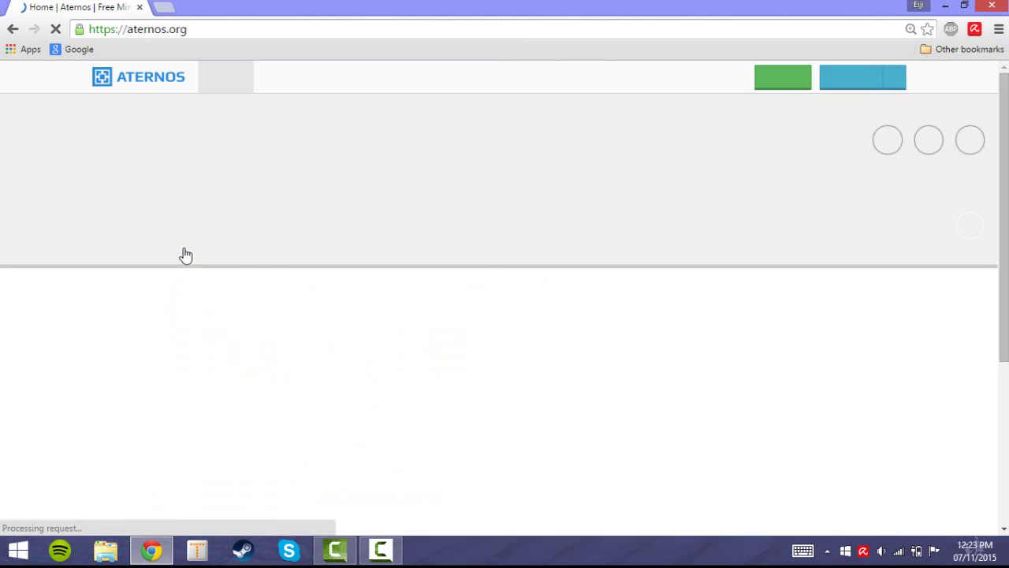
click(893, 77)
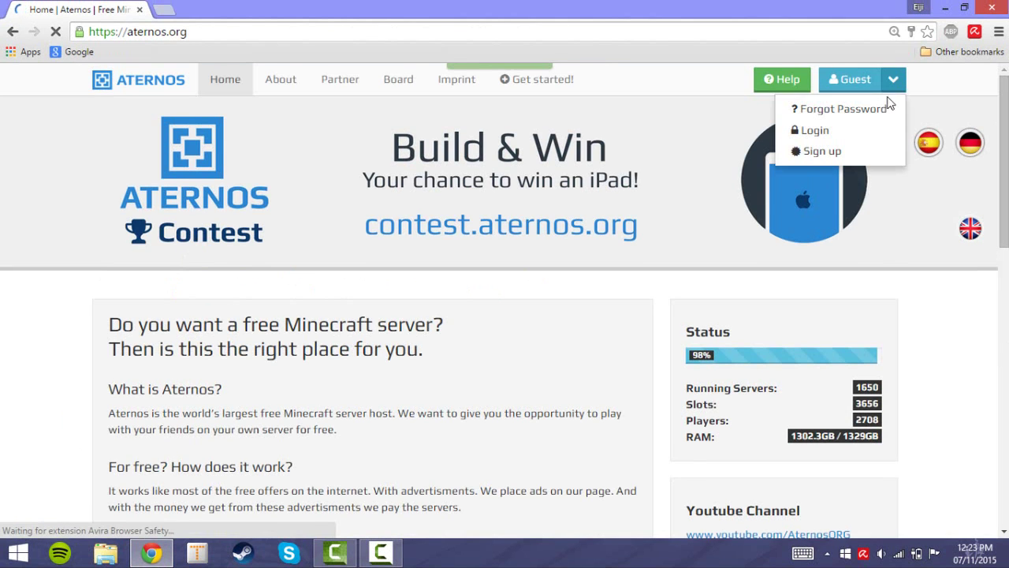
click(839, 155)
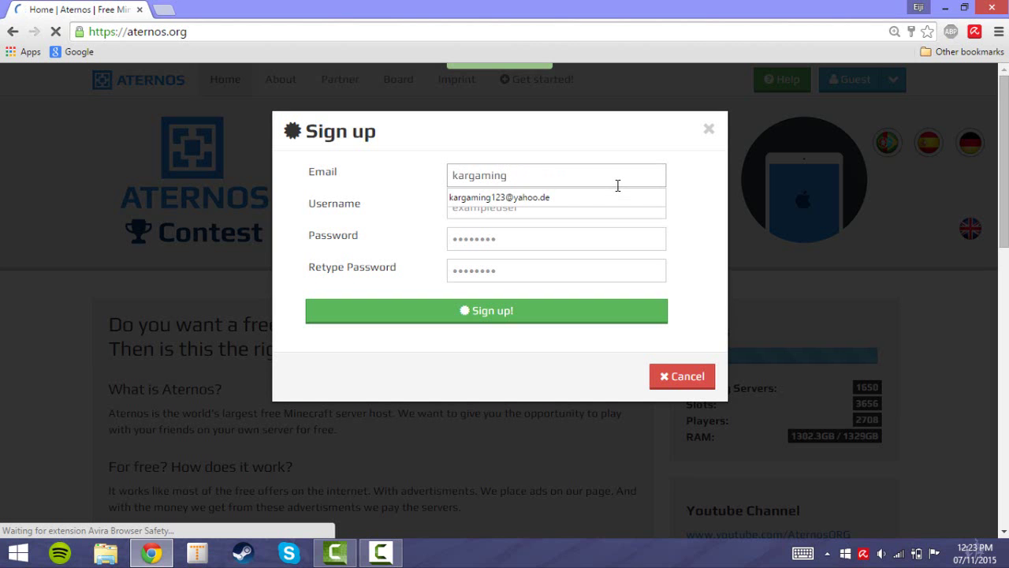
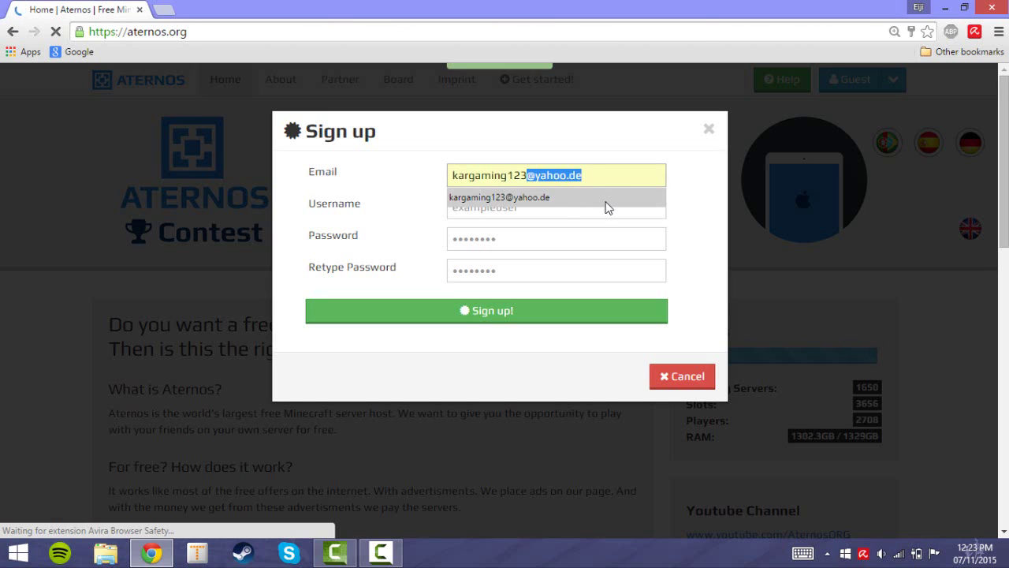
- Fill in the sign-up form with the account e-mail, a username and the password, then submit it
click(572, 199)
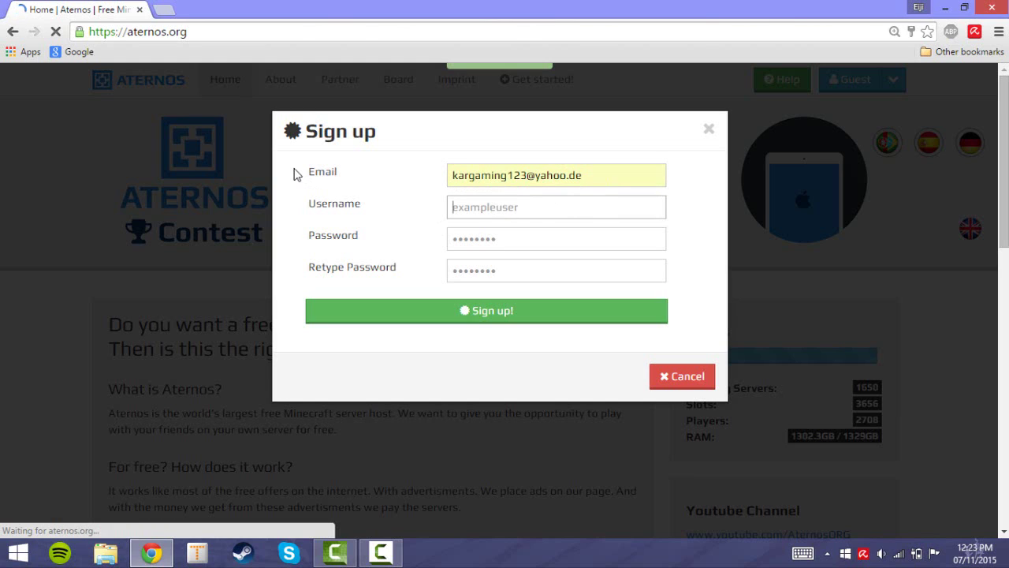
text(SnailRaper)
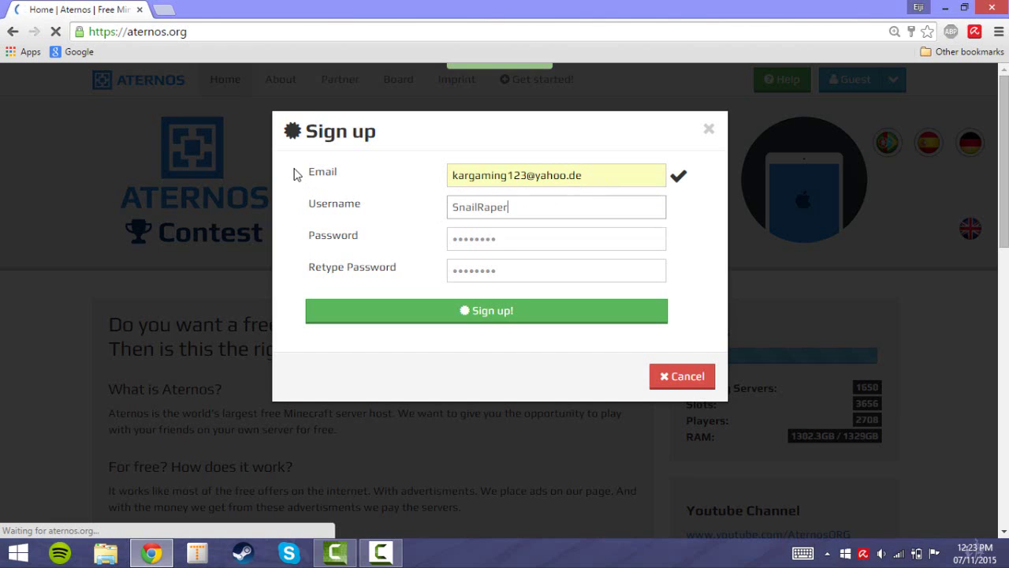
click(505, 239)
text(•••)
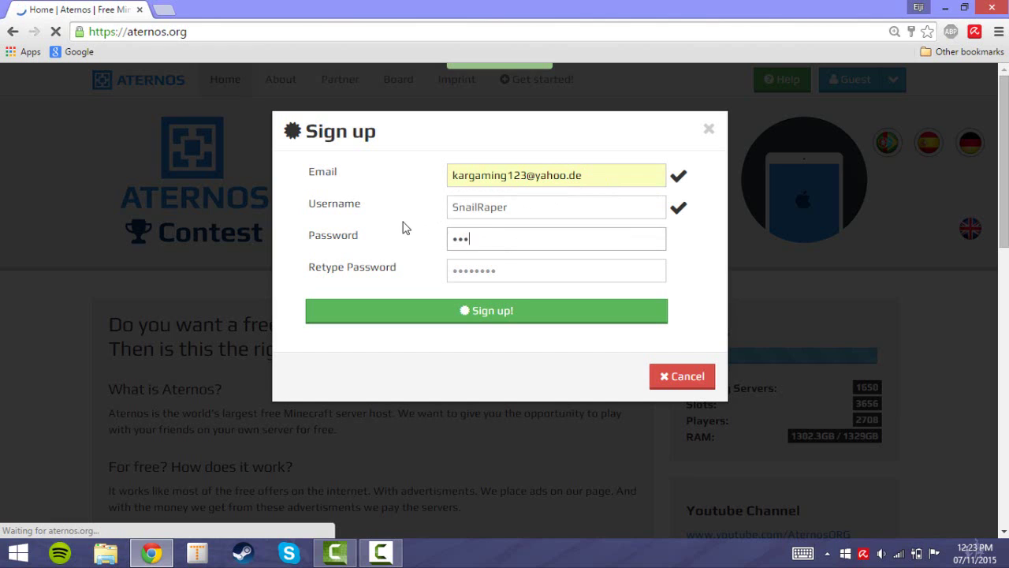
text(•••••)
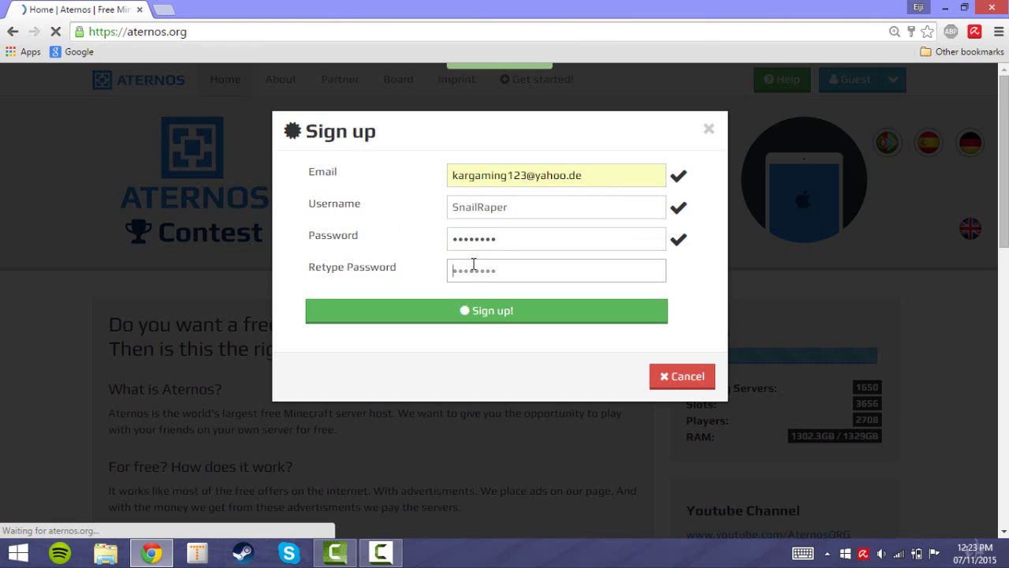
text(••••••••)
click(479, 312)
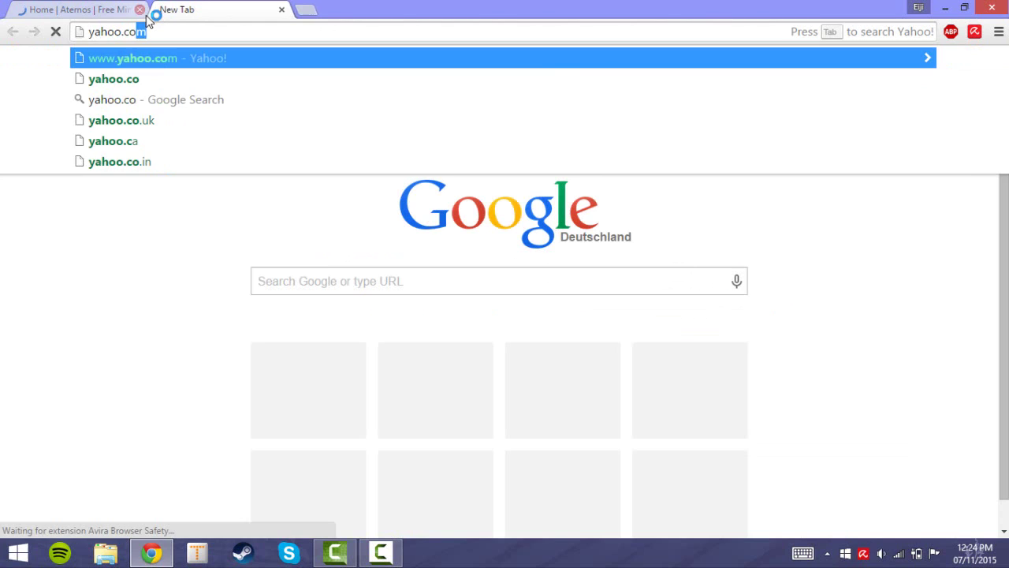
- Load yahoo.com and sign in to Yahoo Mail with the account e-mail and password
key(Return)
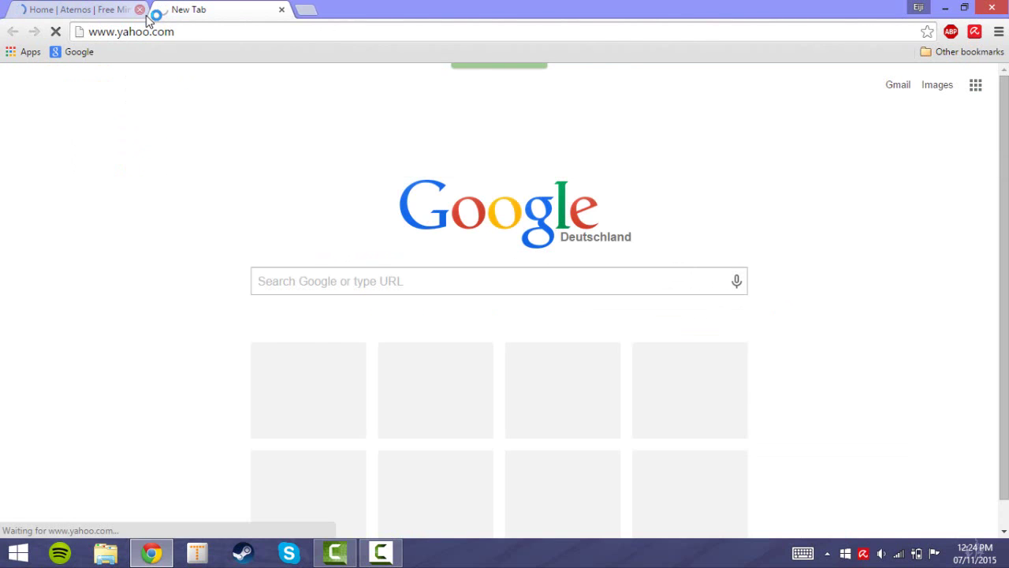
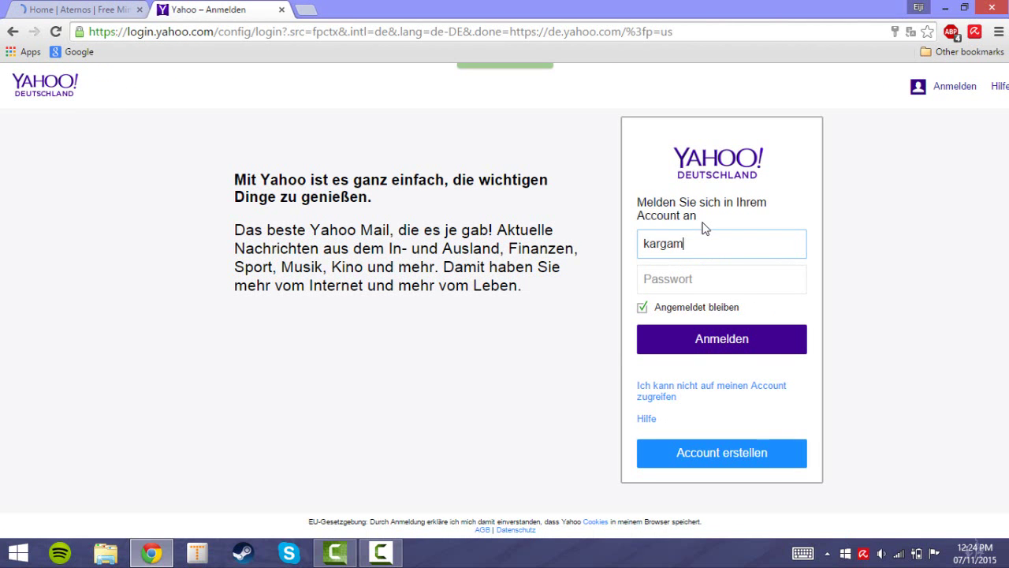
click(743, 285)
text(•)
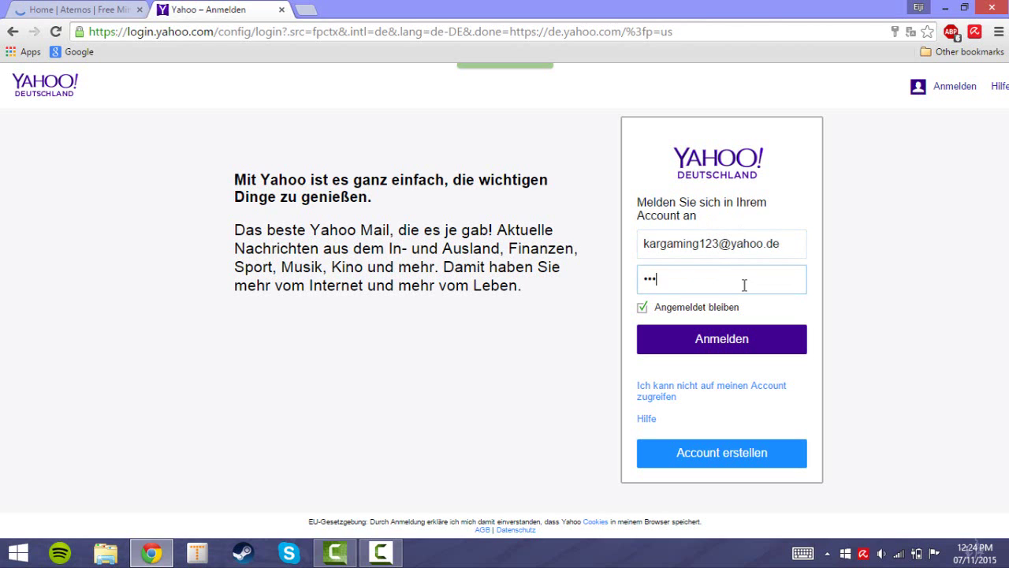
text(•••••••)
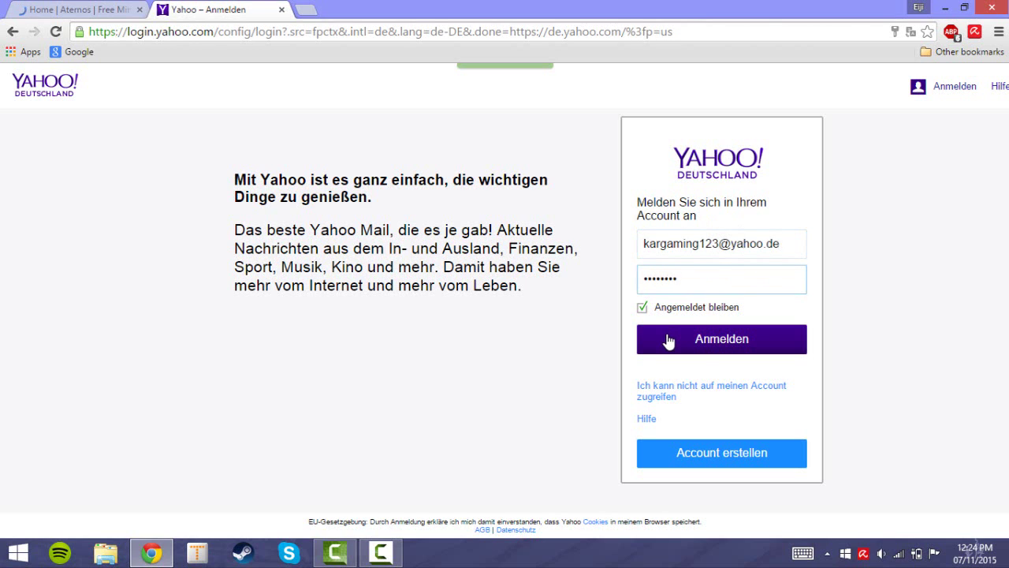
click(668, 340)
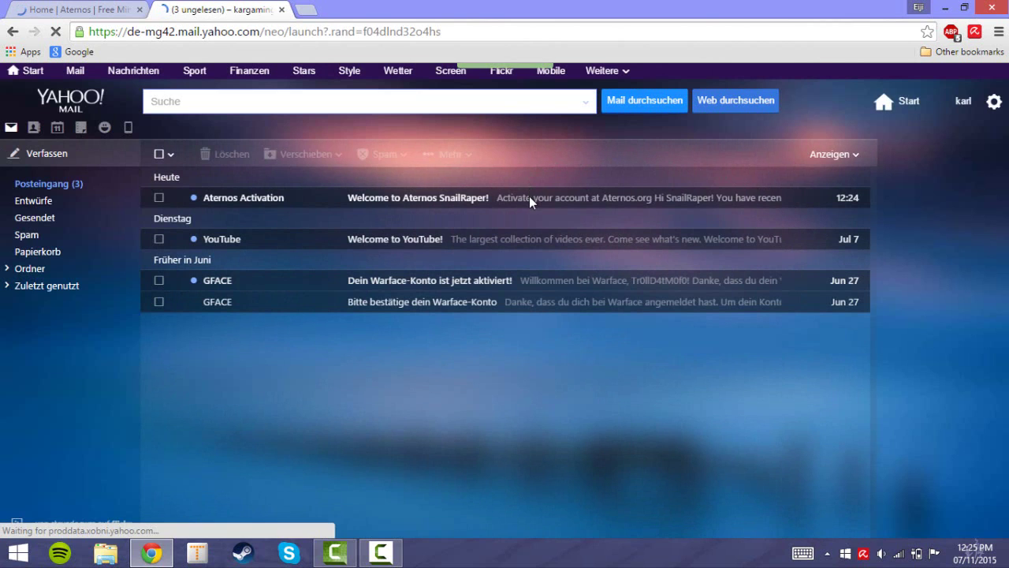
- Open the Aternos Activation e-mail and decline saving the password in the browser
click(530, 198)
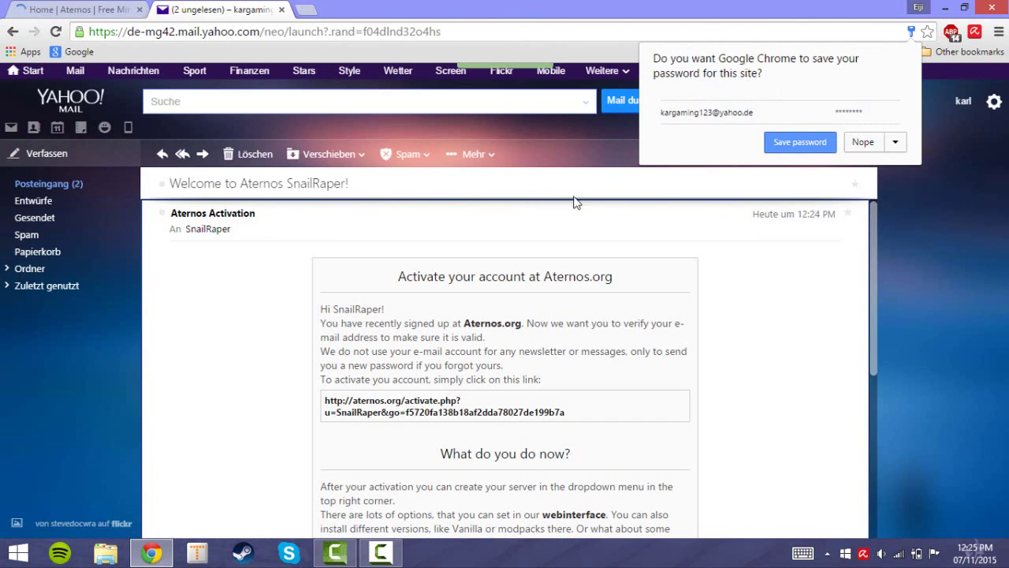
click(863, 142)
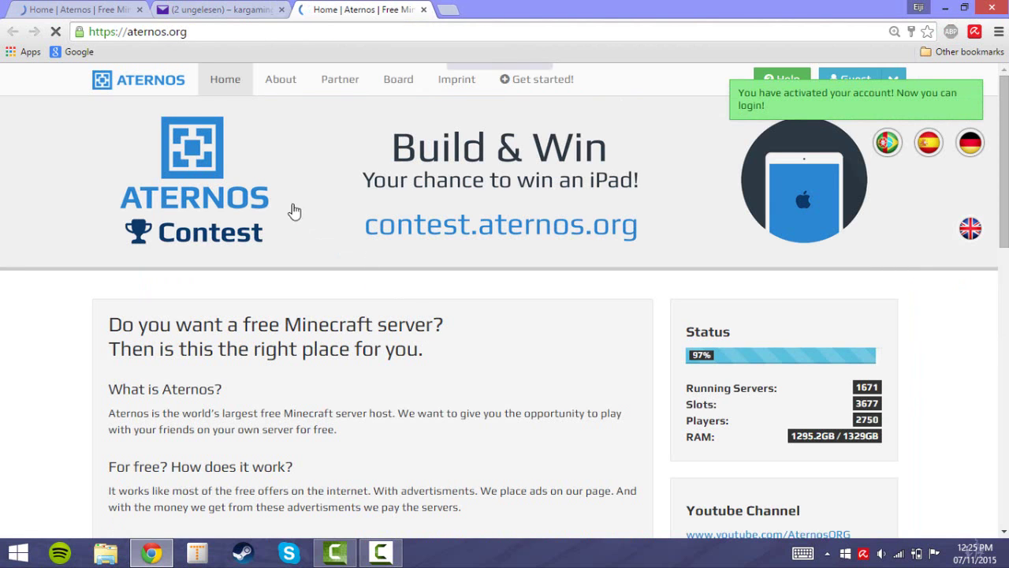
- Close the old Aternos and mail tabs and bring up the Aternos Login form
click(139, 10)
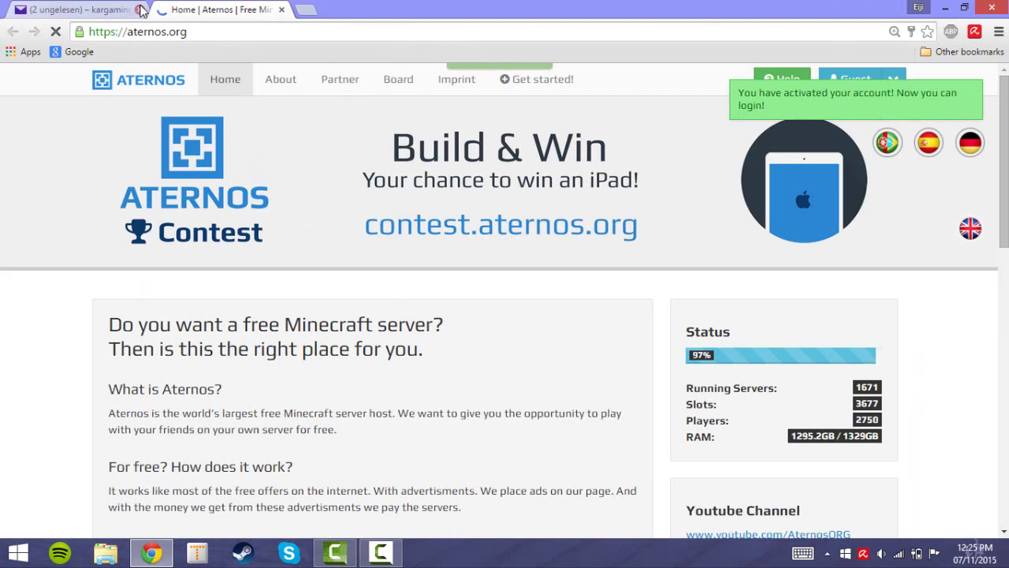
click(140, 9)
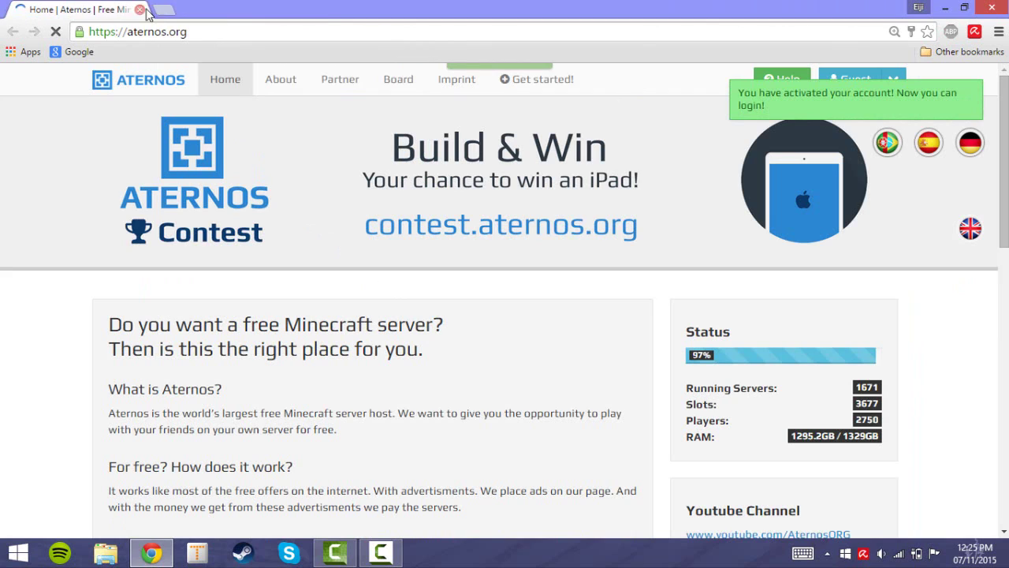
click(895, 77)
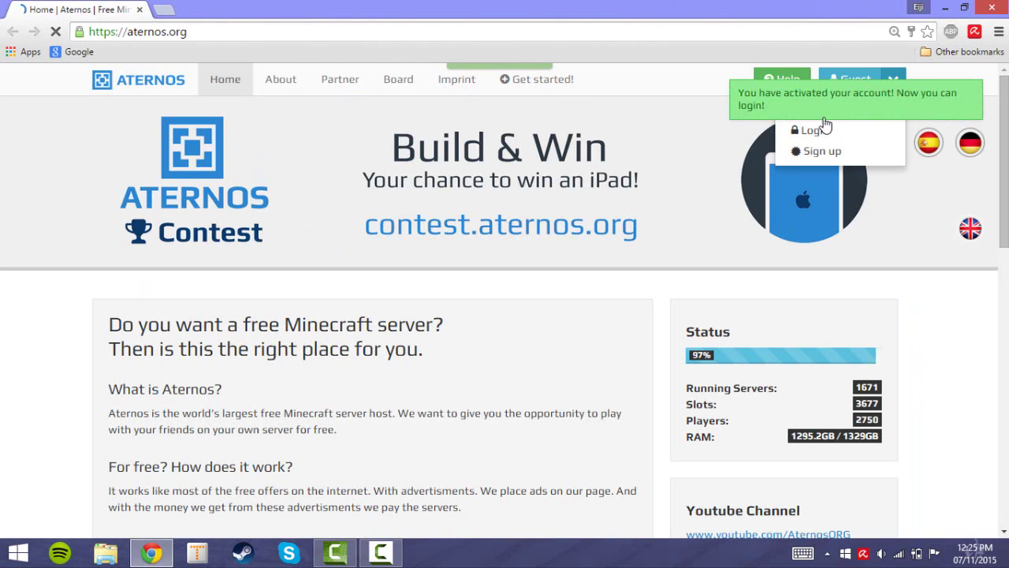
click(812, 131)
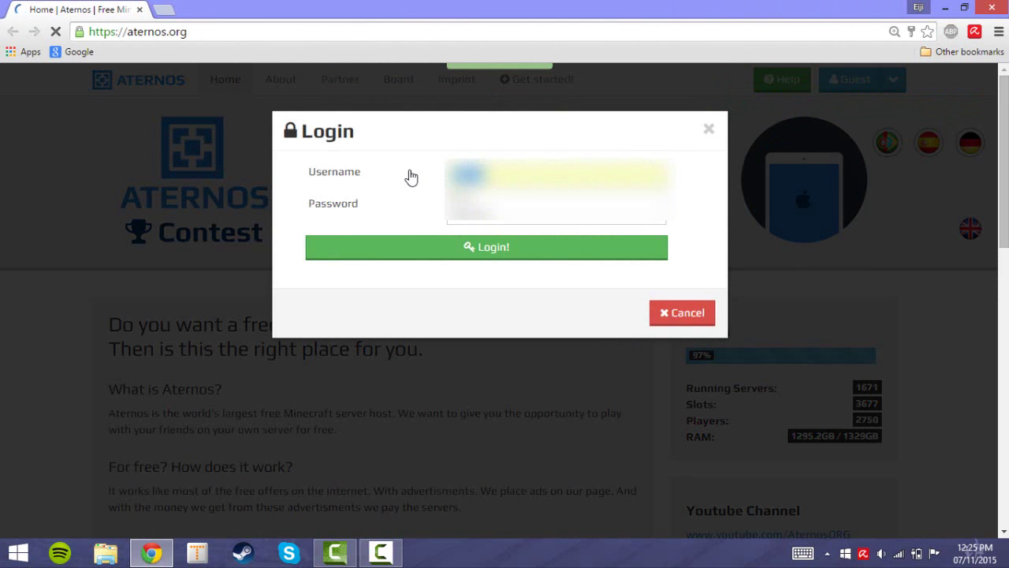
- Log in to Aternos with the username and a freshly re-entered password
text(SnailRa)
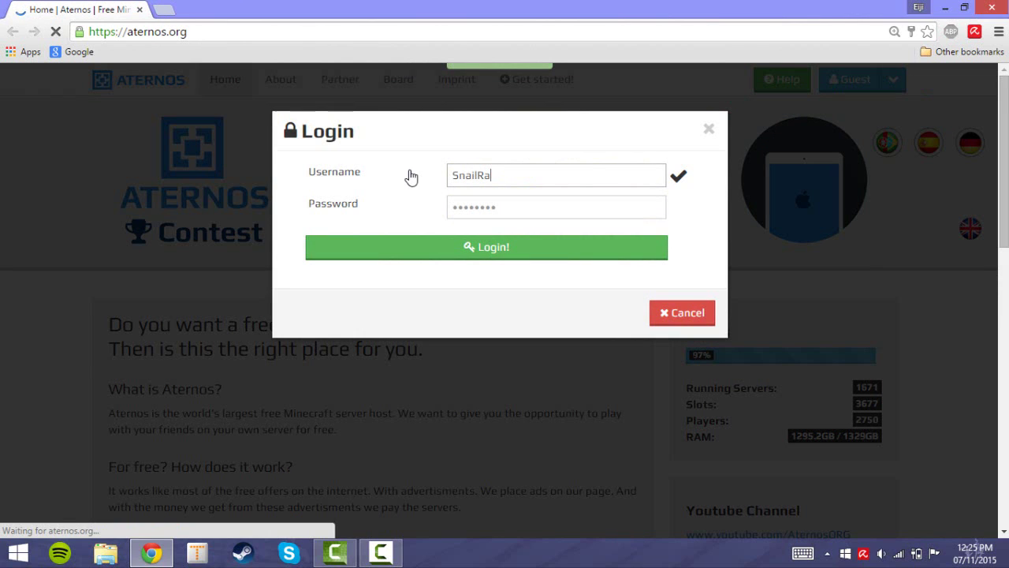
text(per)
click(505, 207)
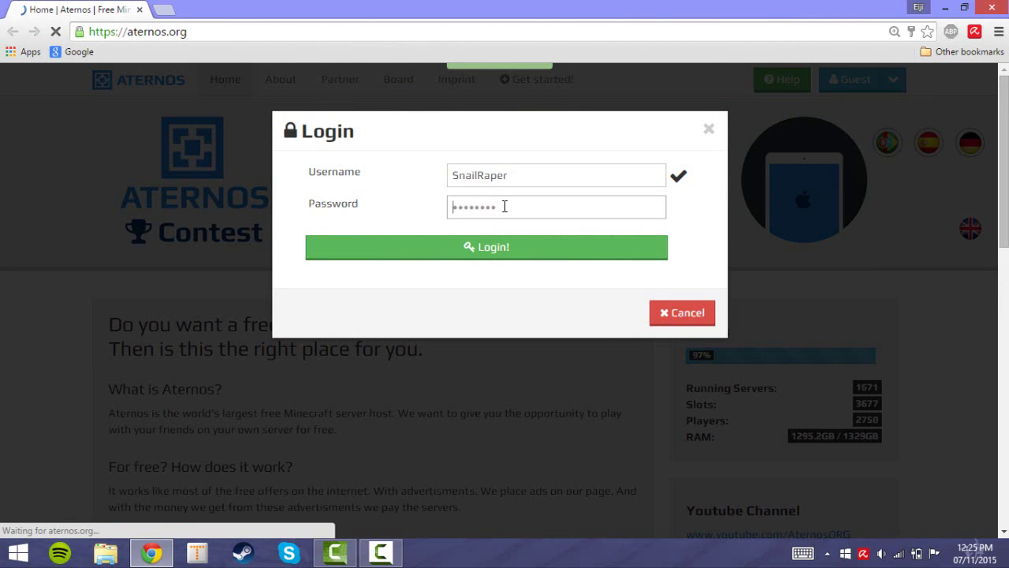
key(ctrl+a)
text(**)
click(508, 250)
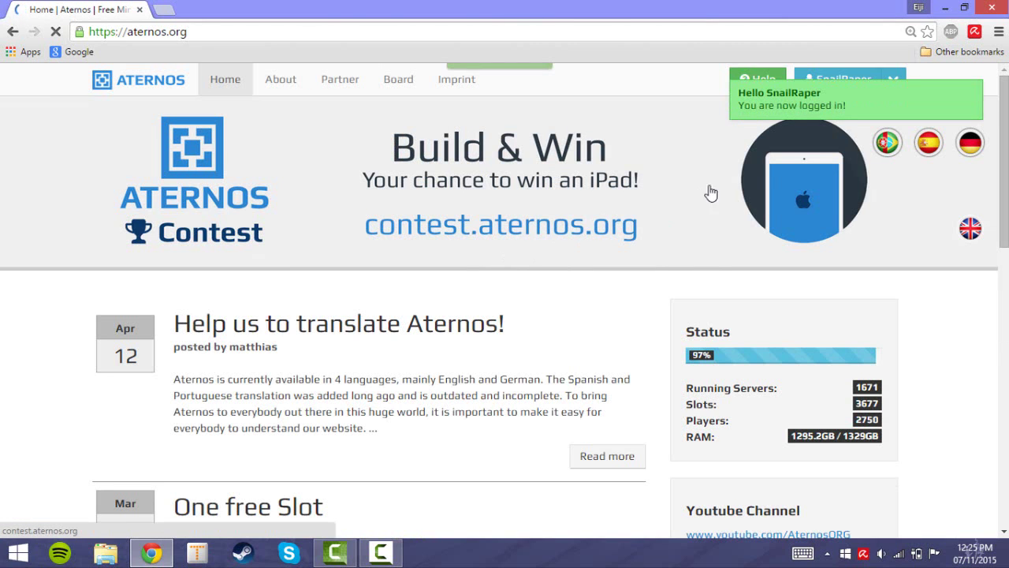
- Choose Create Server from the account menu to open the My Server page
click(903, 83)
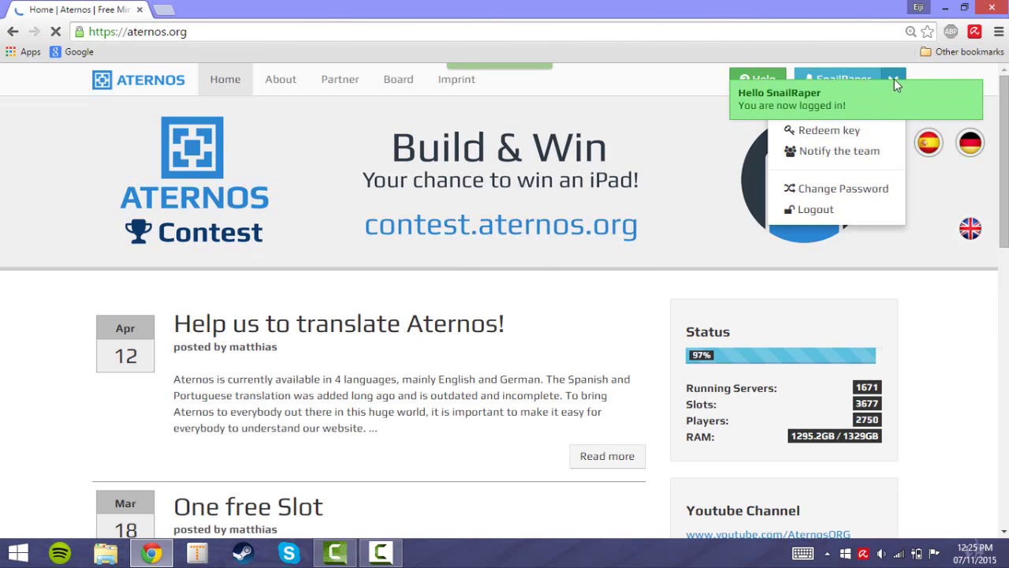
click(826, 120)
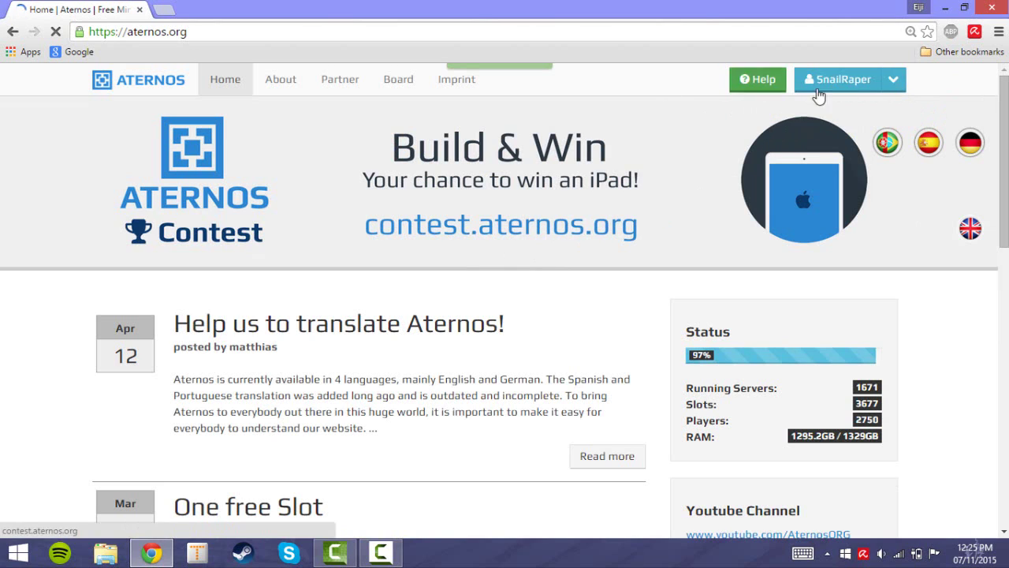
click(892, 82)
click(871, 107)
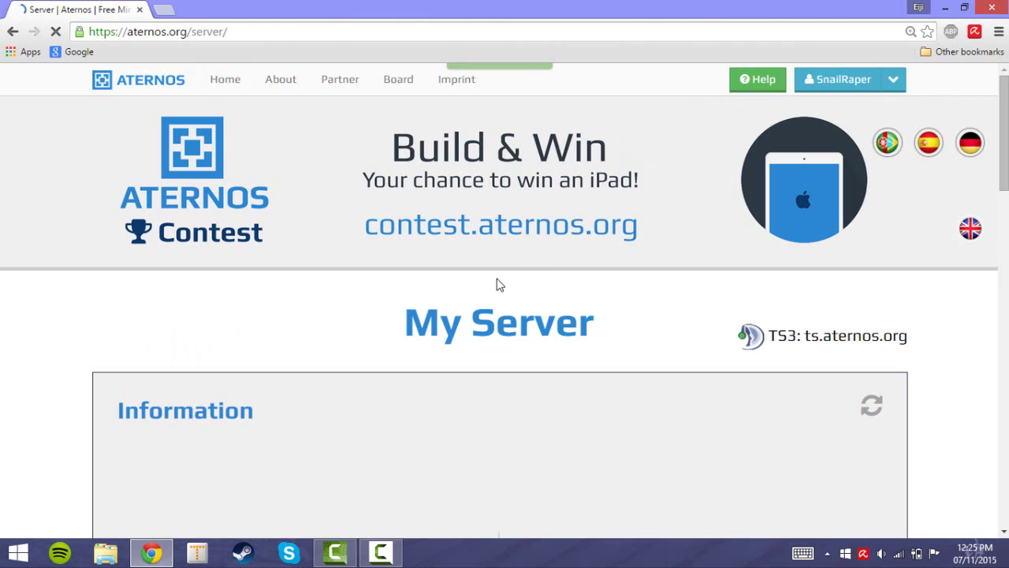
- Scroll down to the Information panel showing the offline Vanilla 1.8.6 server
scroll(489, 292, down, 4)
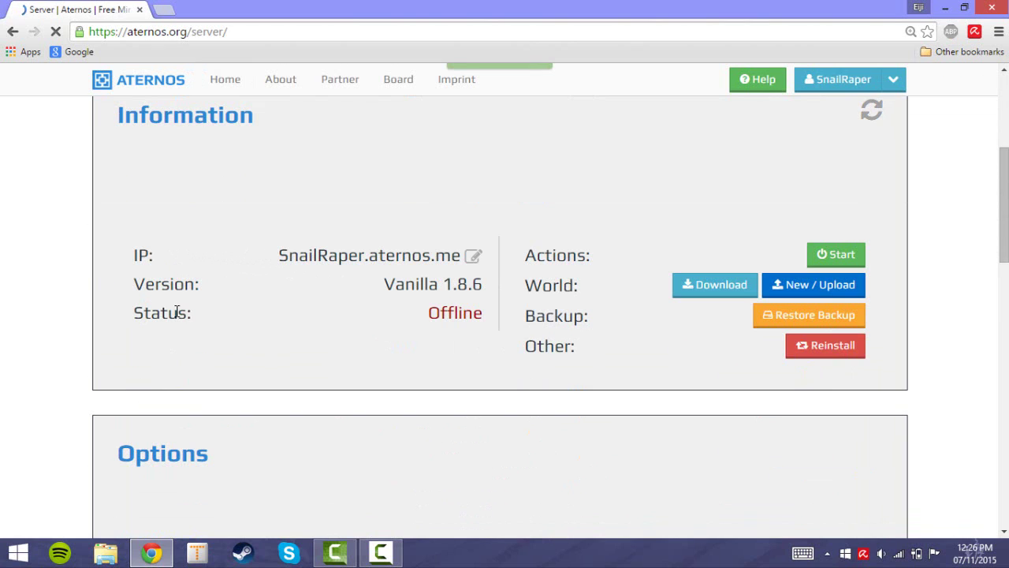
- Start the server, accept Mojang's EULA, then leave the waiting queue
click(849, 265)
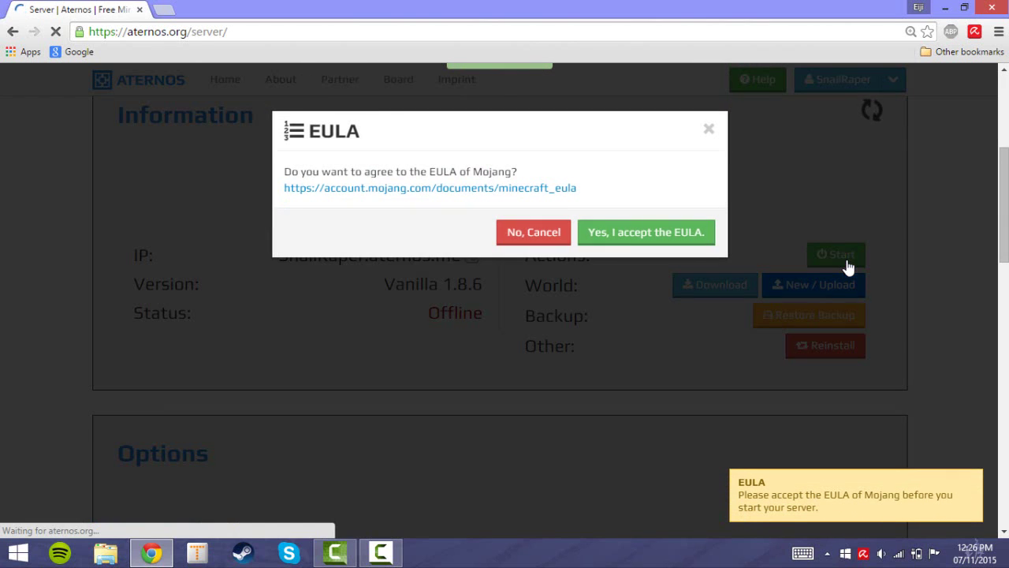
click(658, 239)
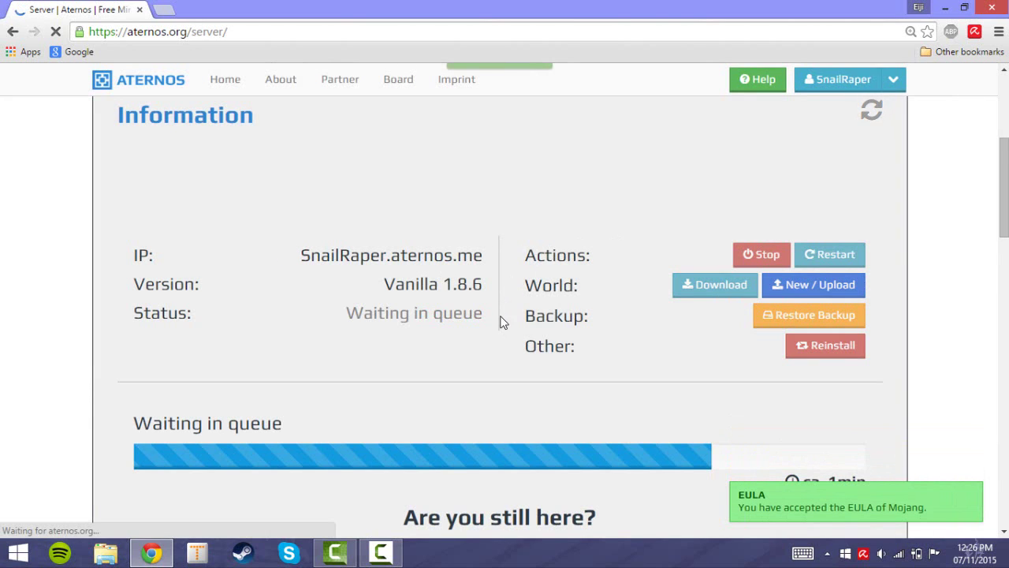
scroll(509, 332, down, 1)
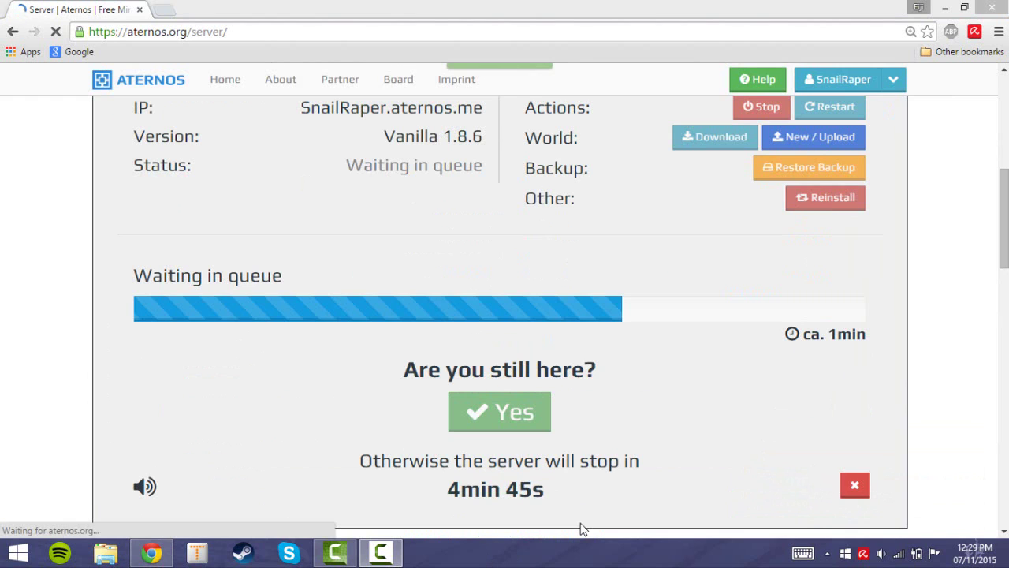
click(854, 486)
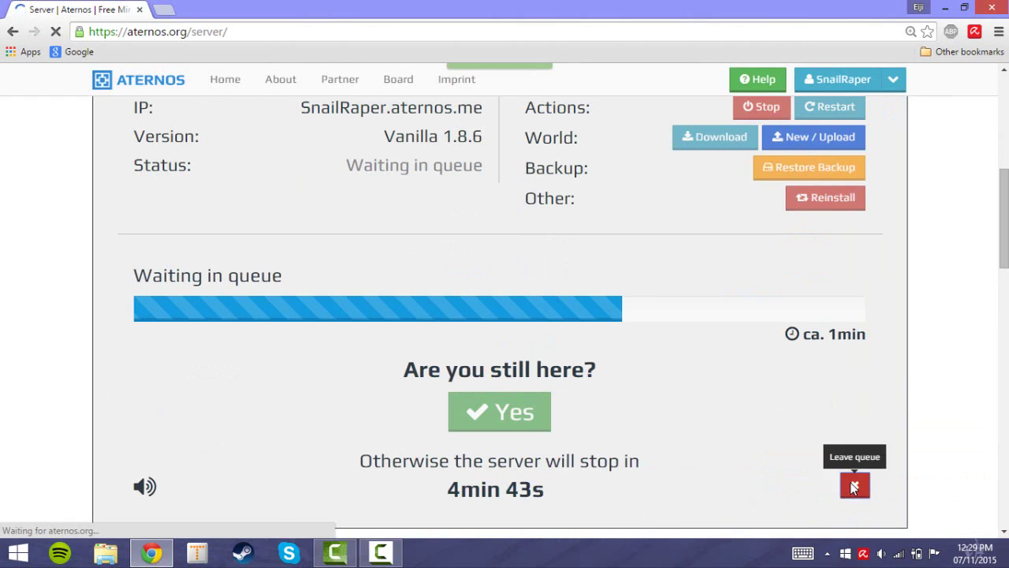
scroll(545, 342, down, 1)
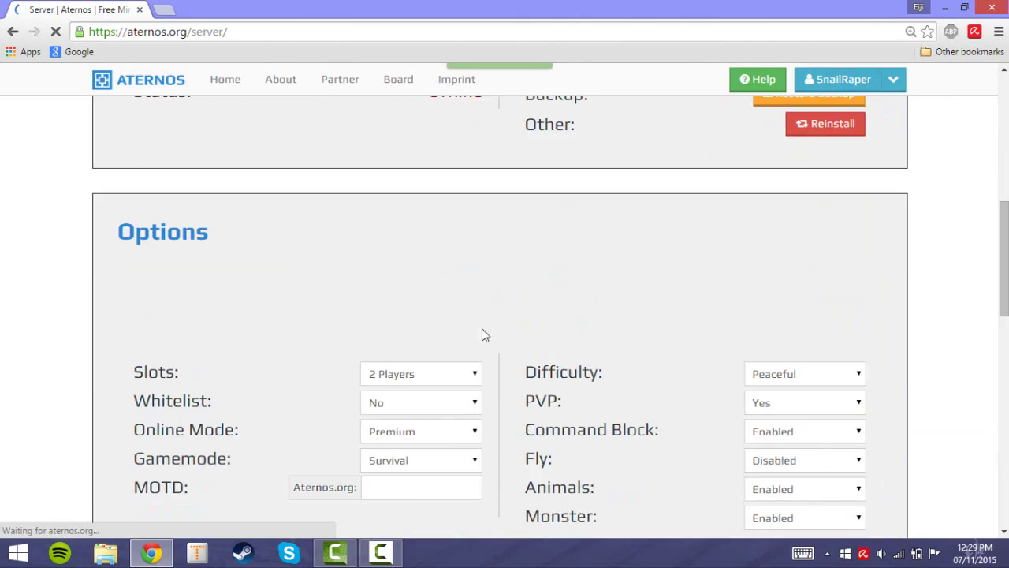
scroll(485, 334, down, 1)
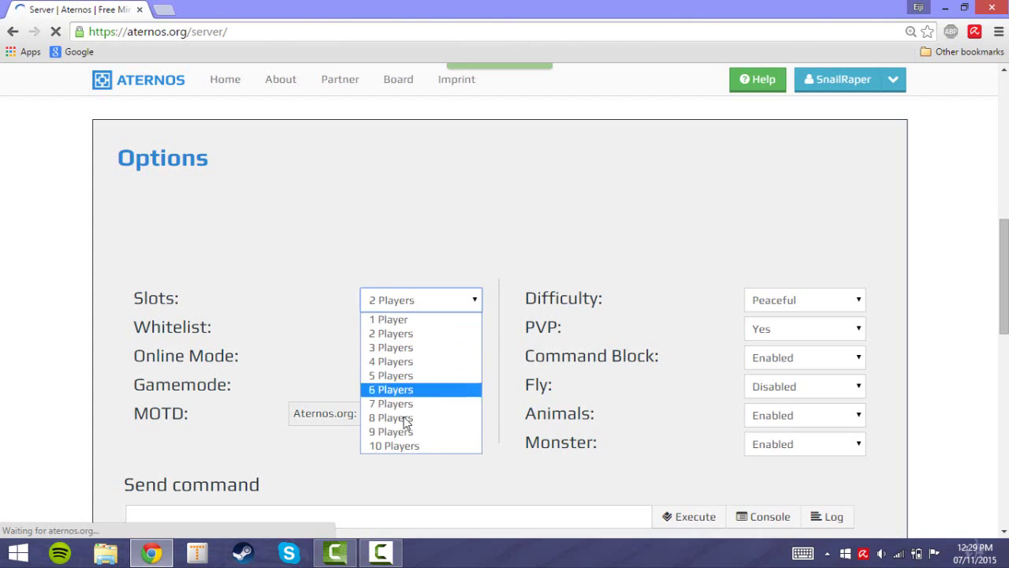
click(318, 377)
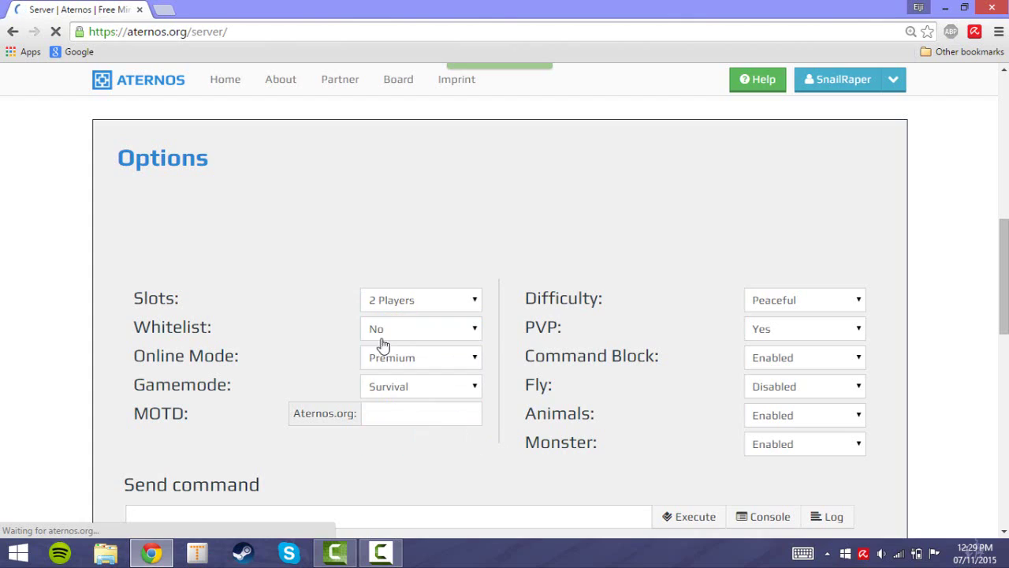
click(382, 345)
click(337, 340)
scroll(584, 263, down, 2)
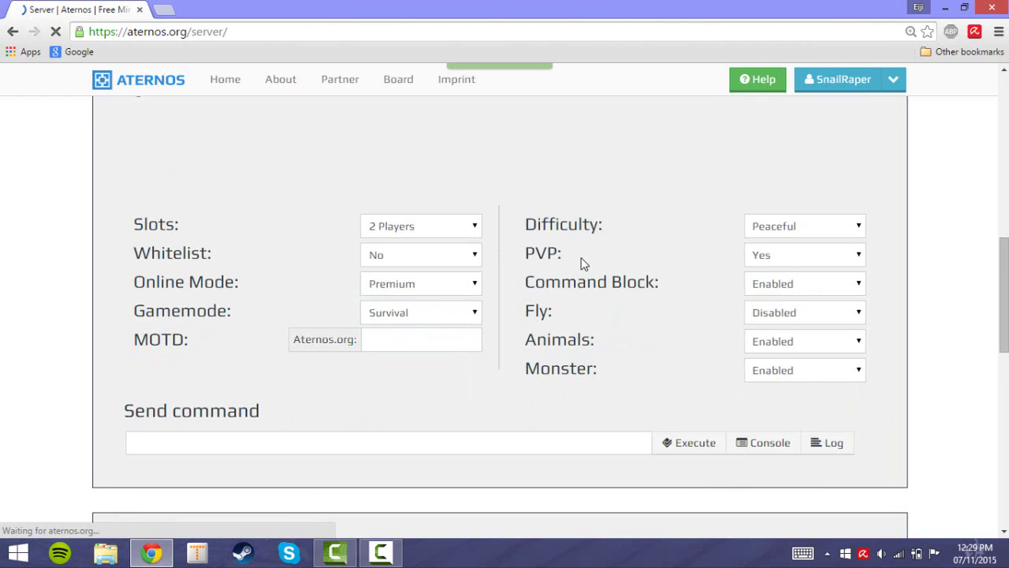
scroll(581, 257, down, 1)
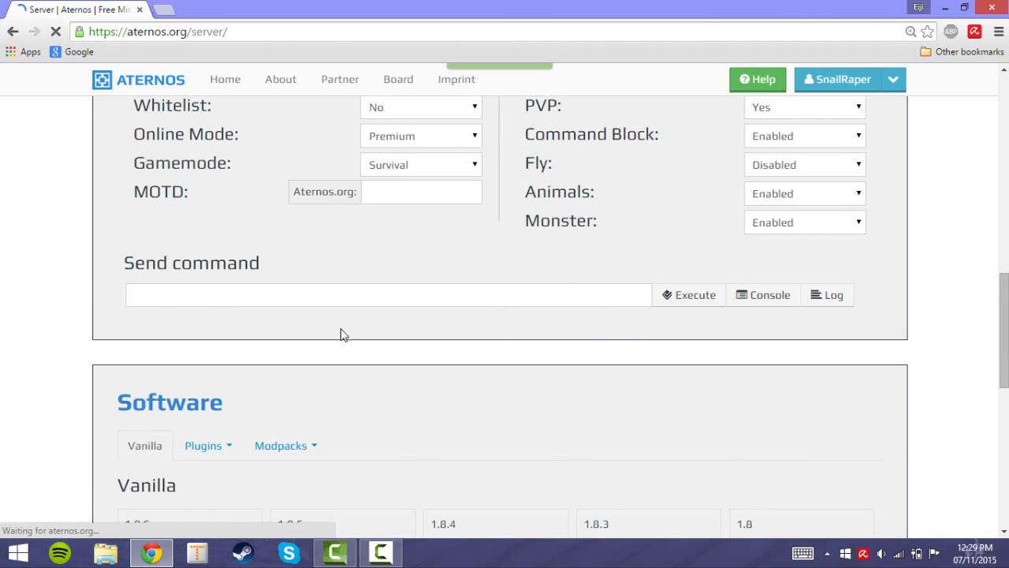
scroll(341, 334, down, 1)
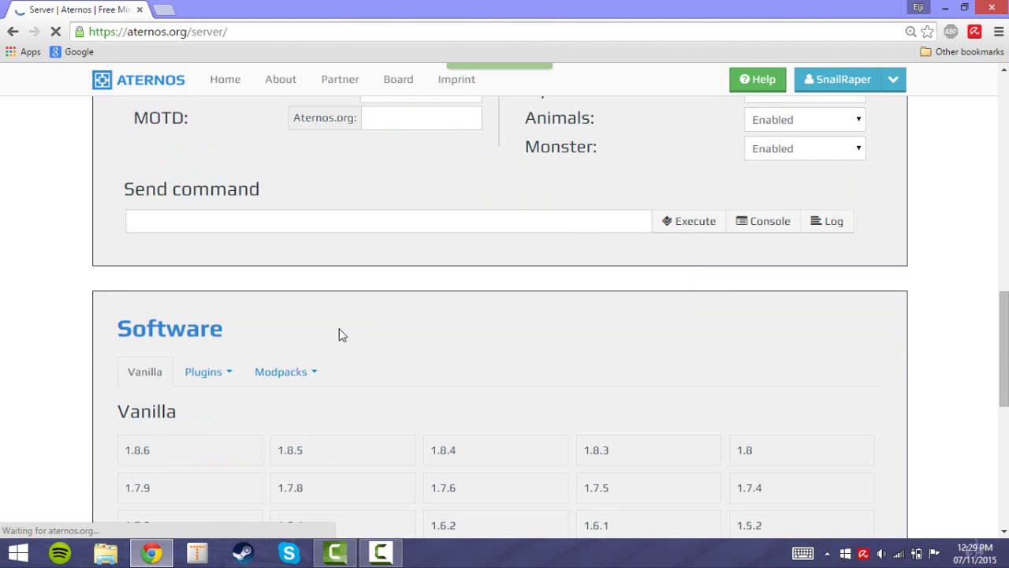
click(771, 232)
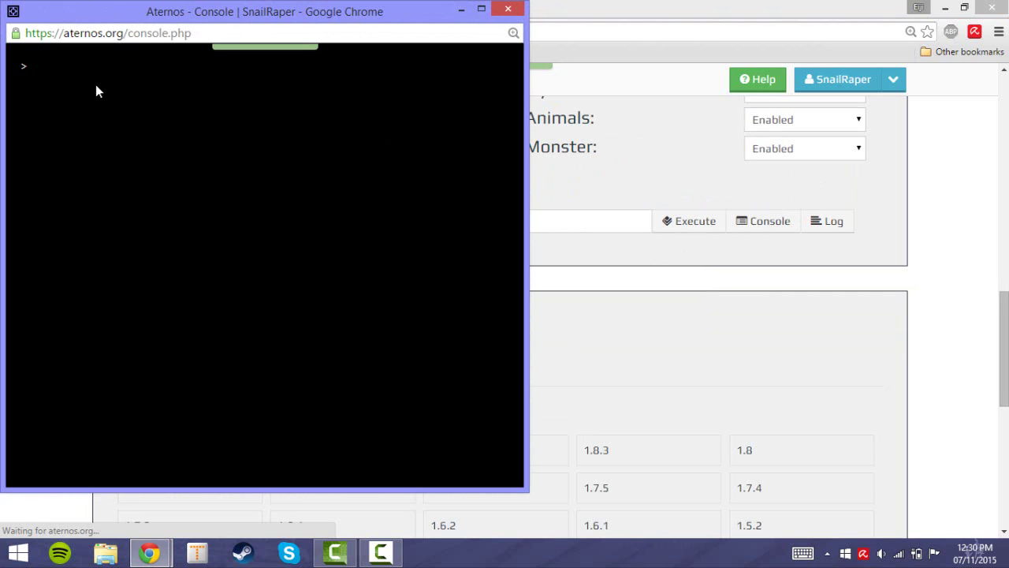
click(509, 8)
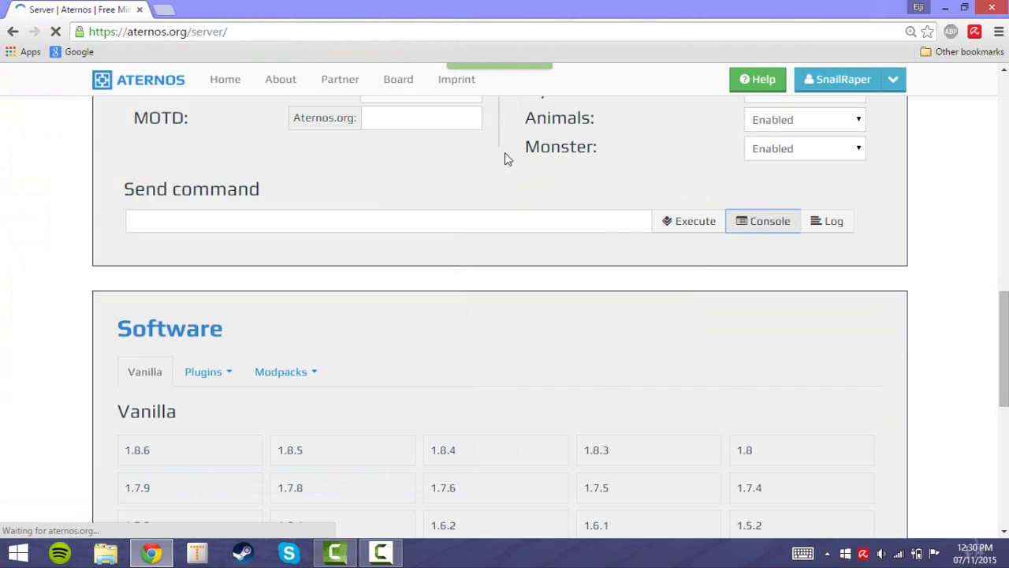
- Show the CraftBukkit versions under the Plugins server software types
scroll(505, 158, down, 2)
scroll(481, 209, down, 1)
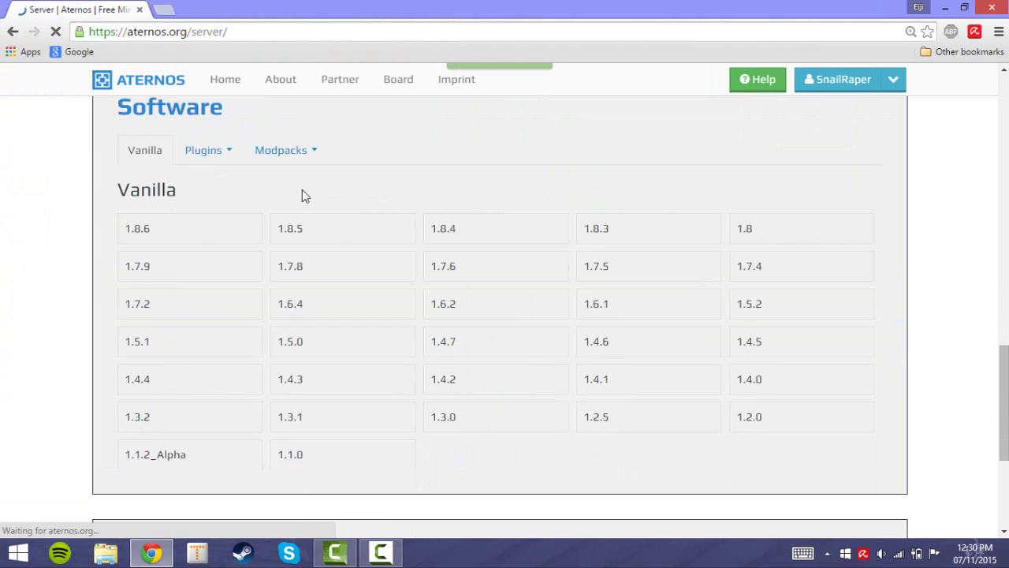
click(222, 151)
click(214, 186)
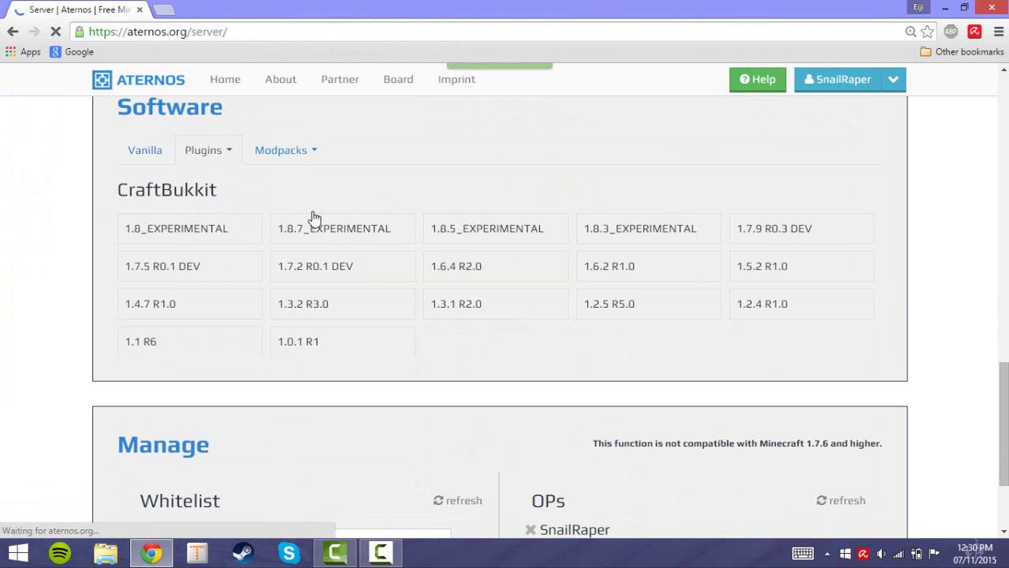
- Browse the ATL, FTB and Technic modpack categories, finishing on Others with PixelSpark - Pixelmon
click(303, 156)
click(289, 187)
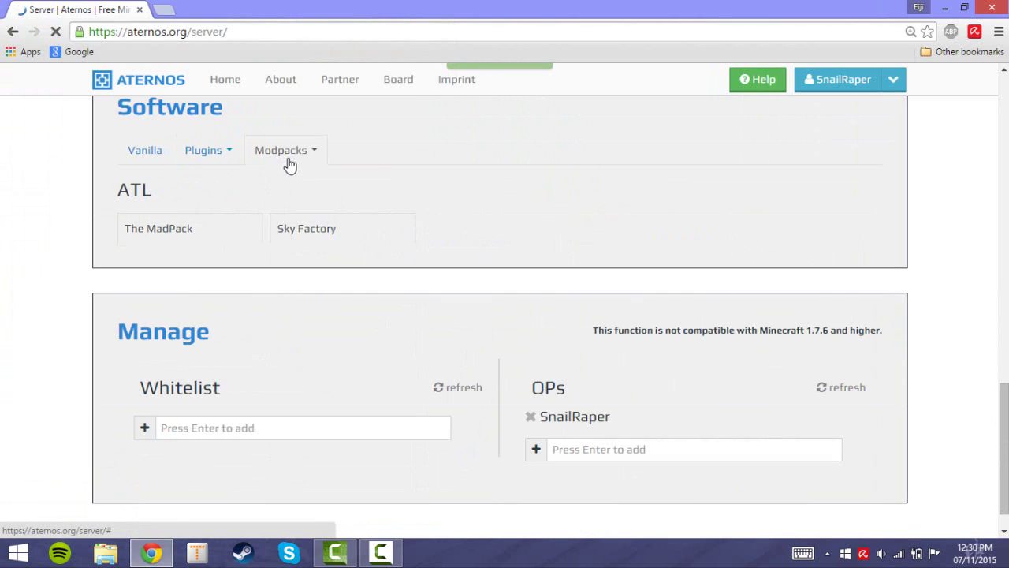
click(287, 157)
click(288, 202)
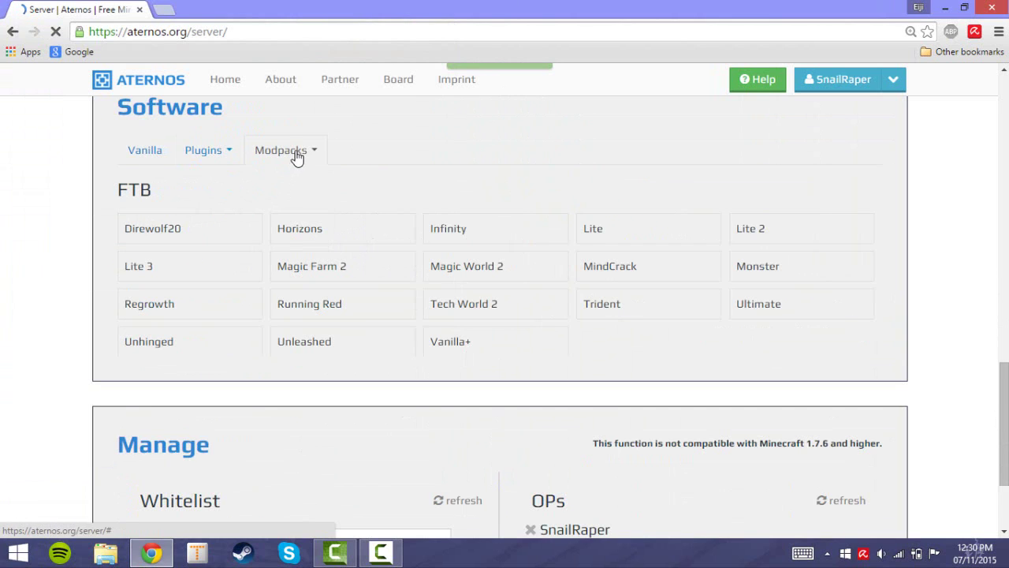
click(292, 158)
click(287, 225)
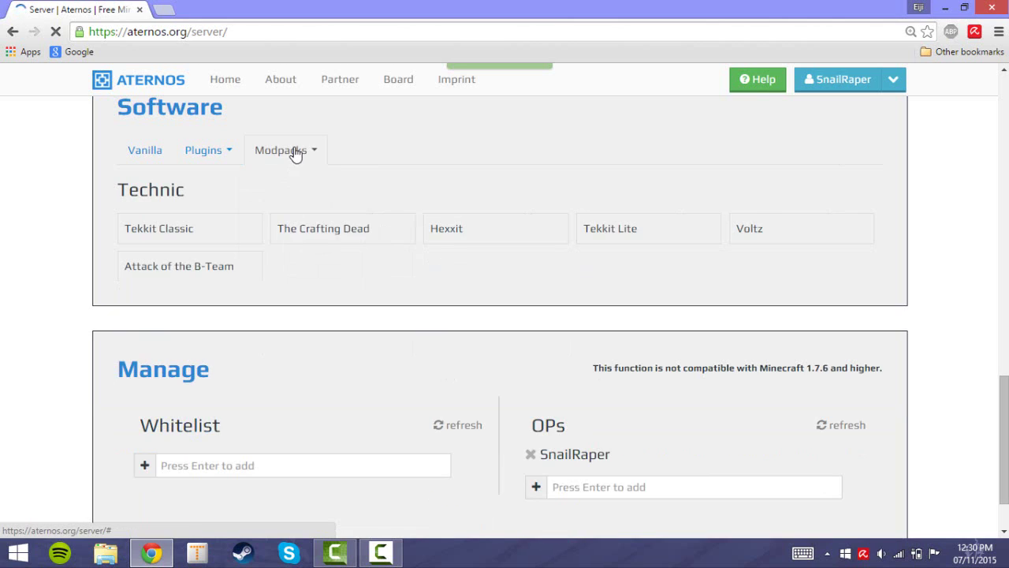
click(295, 152)
click(289, 247)
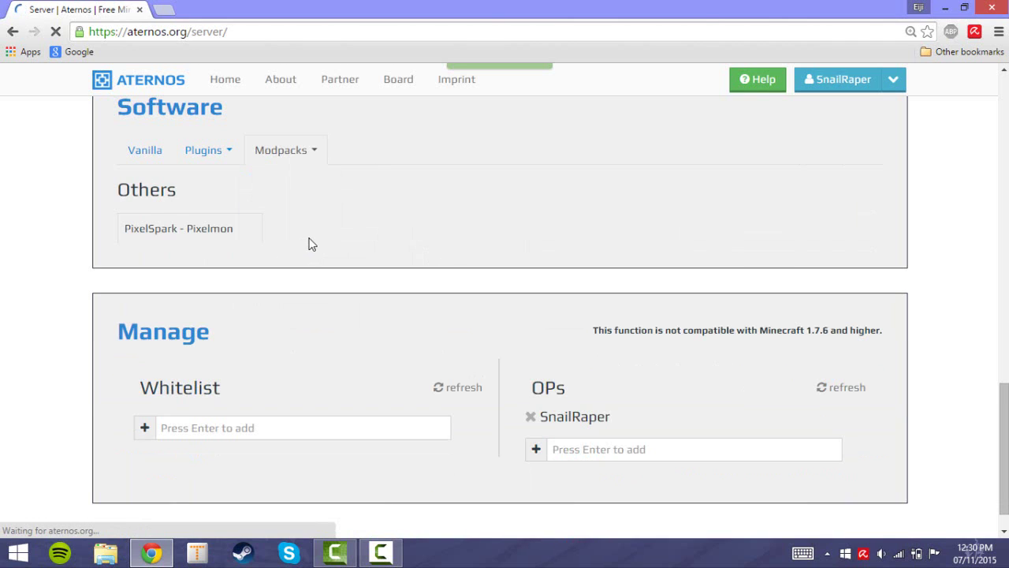
scroll(310, 245, down, 1)
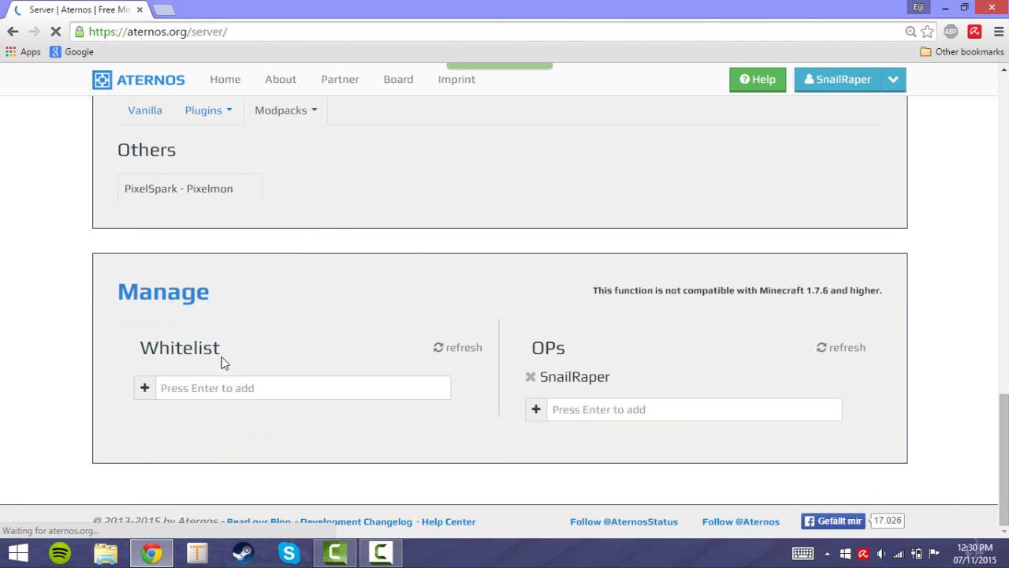
click(222, 396)
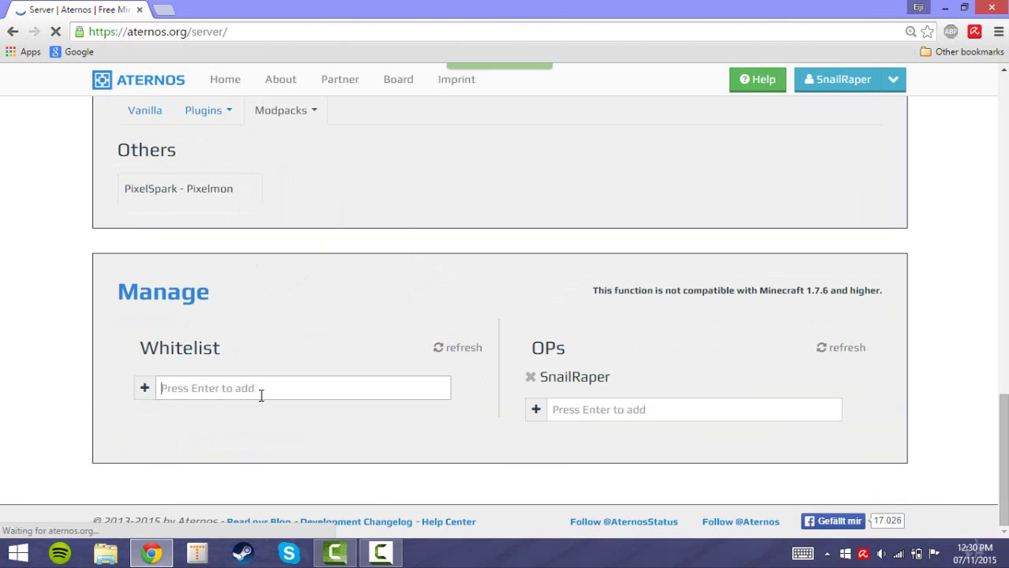